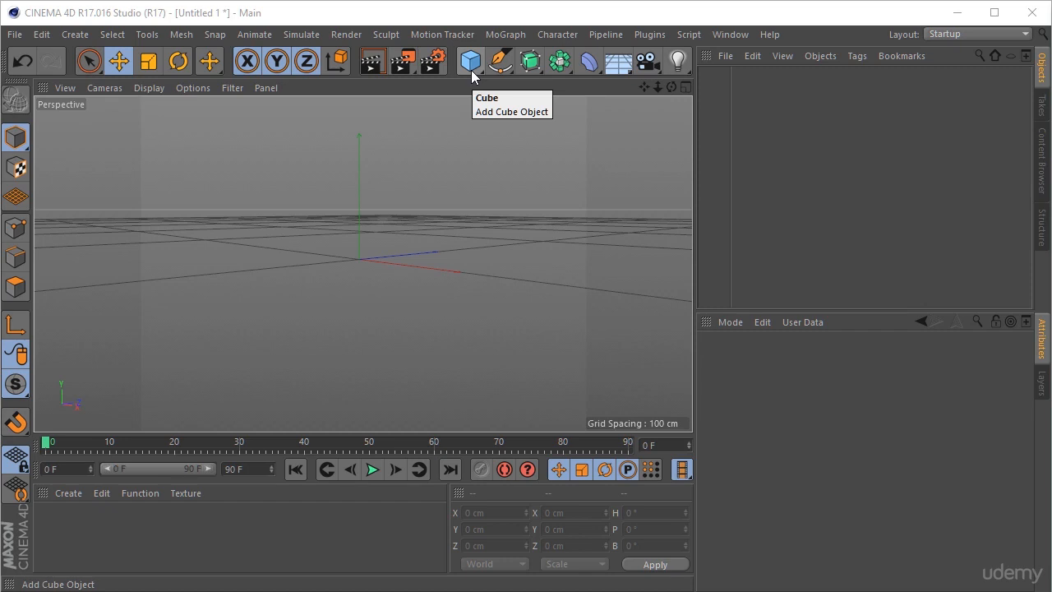
Step: Add a Sphere primitive to the empty scene
left_click(472, 71)
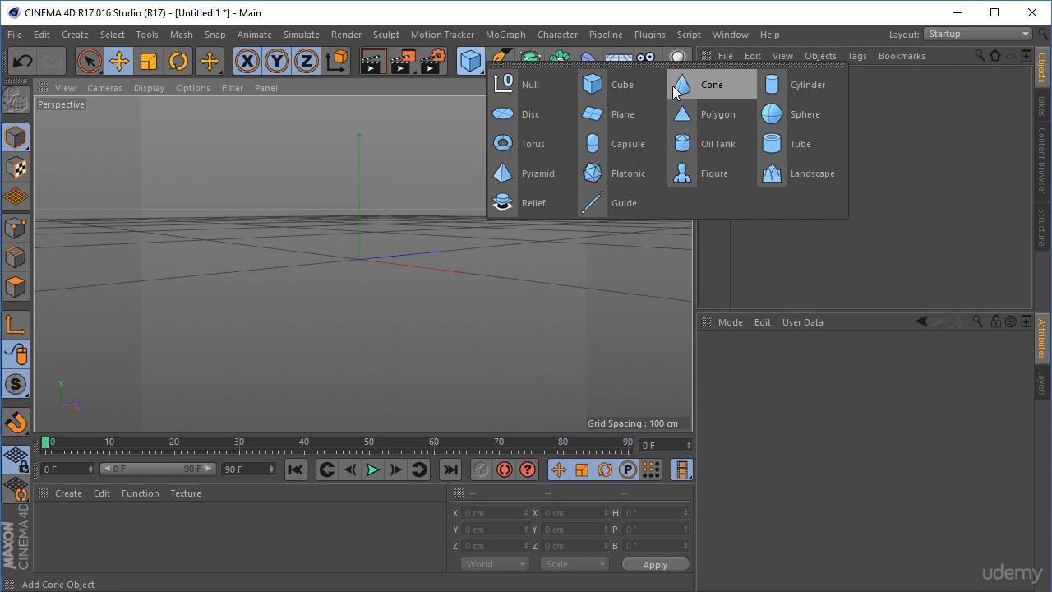
left_click(812, 116)
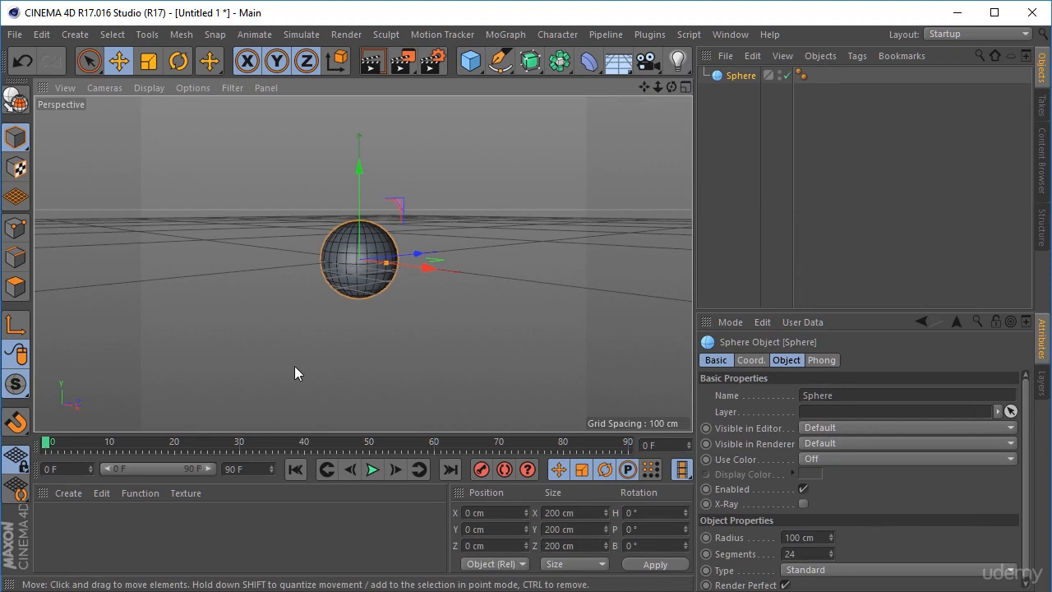
scroll(352, 288, "up", 6)
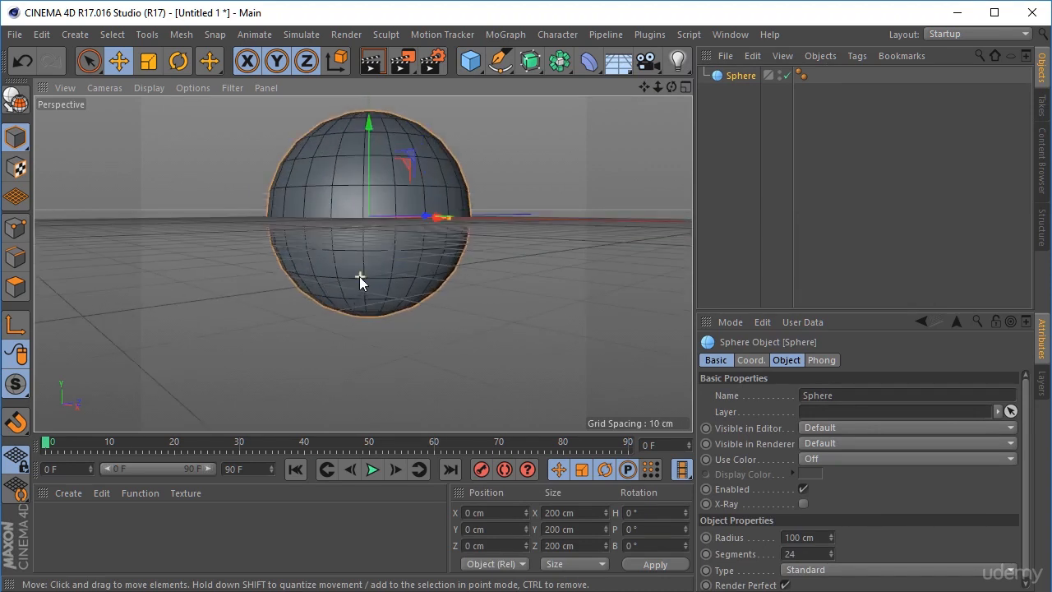
middle_click_drag(465, 196, 475, 253, "alt")
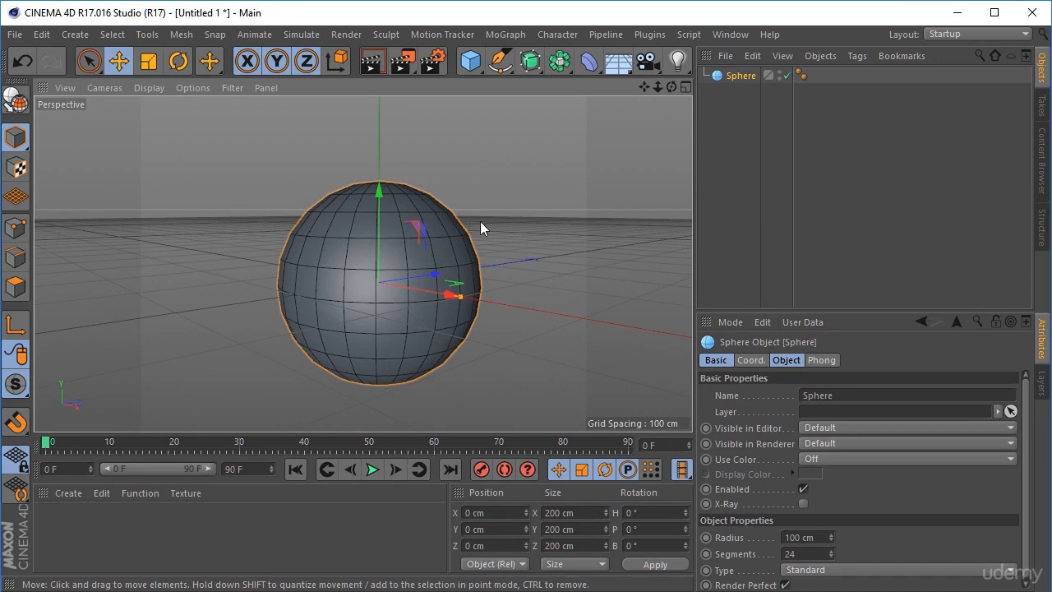
Step: Try deleting the sphere's Phong tag, undoing each deletion to restore the sphere and its tag
left_click(801, 74)
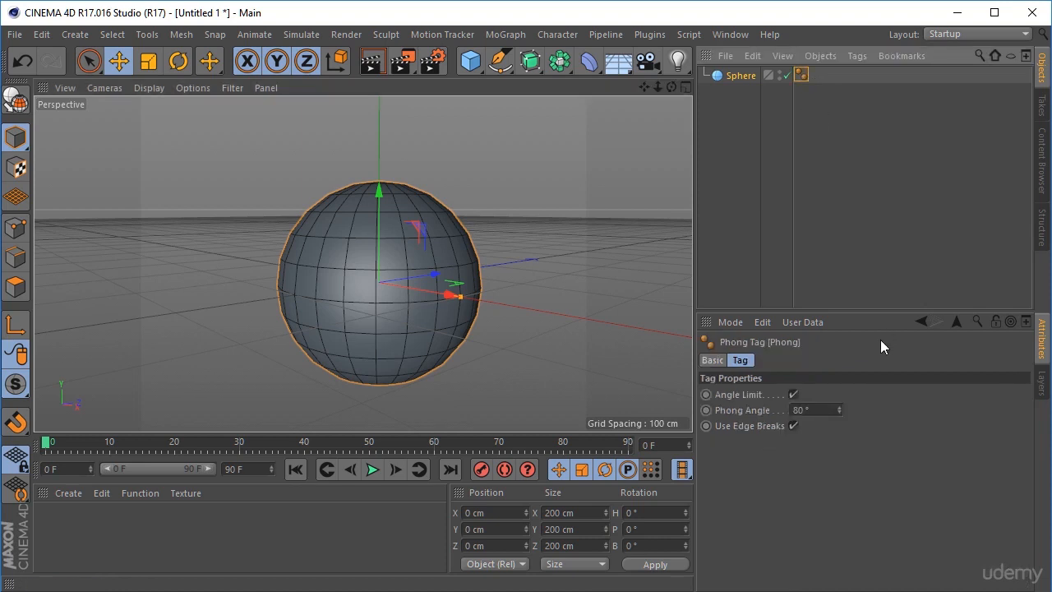
key("Delete")
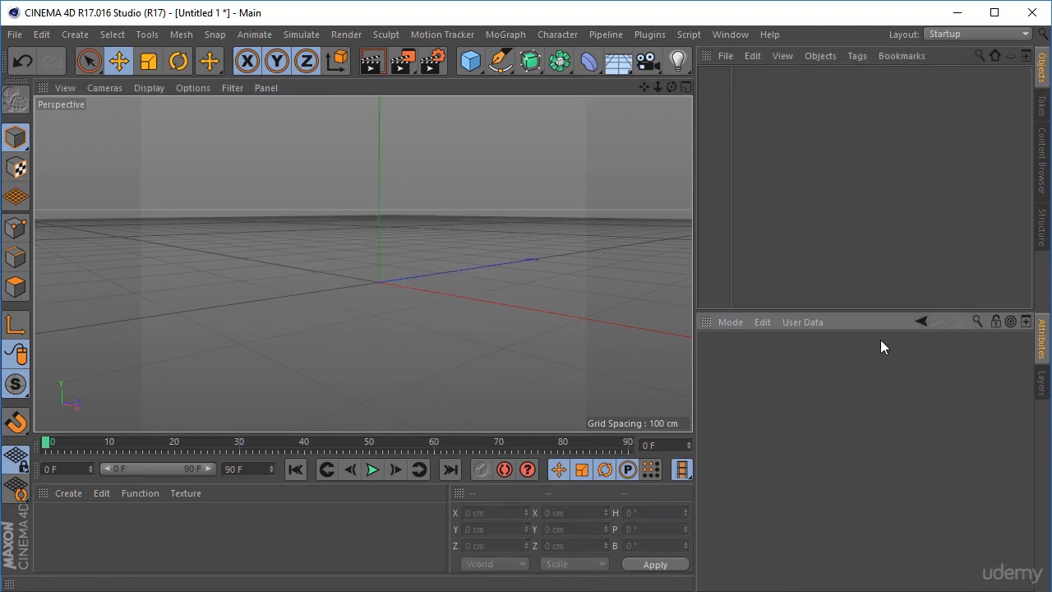
key("ctrl+z")
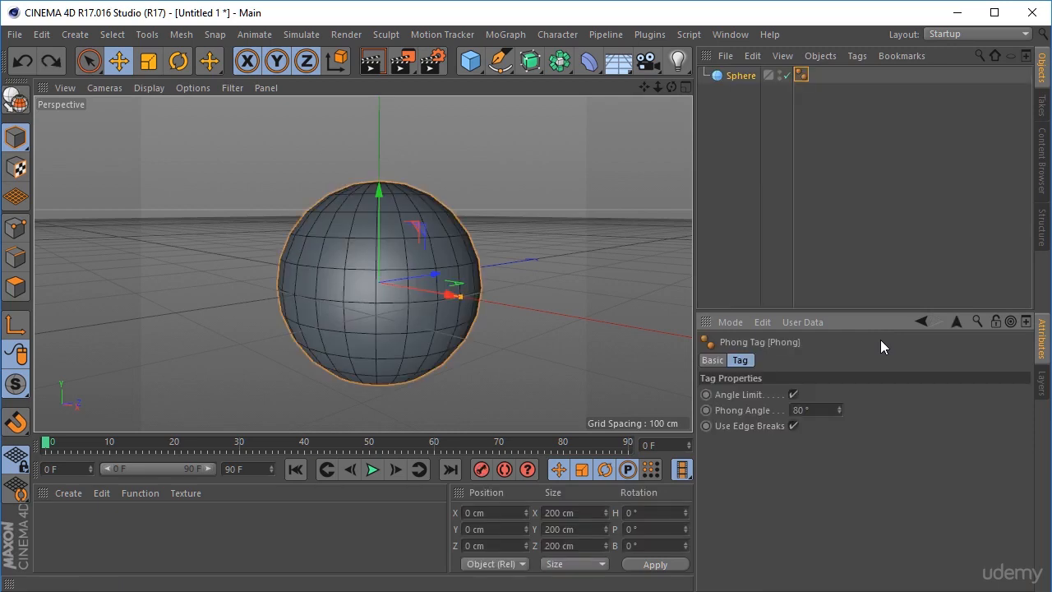
left_click(804, 75)
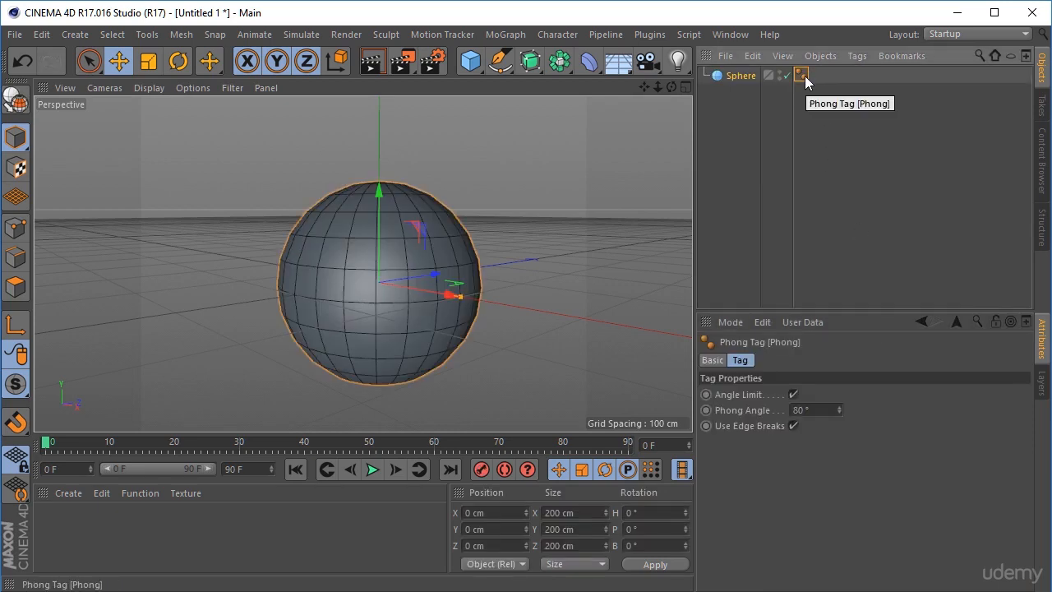
key("Delete")
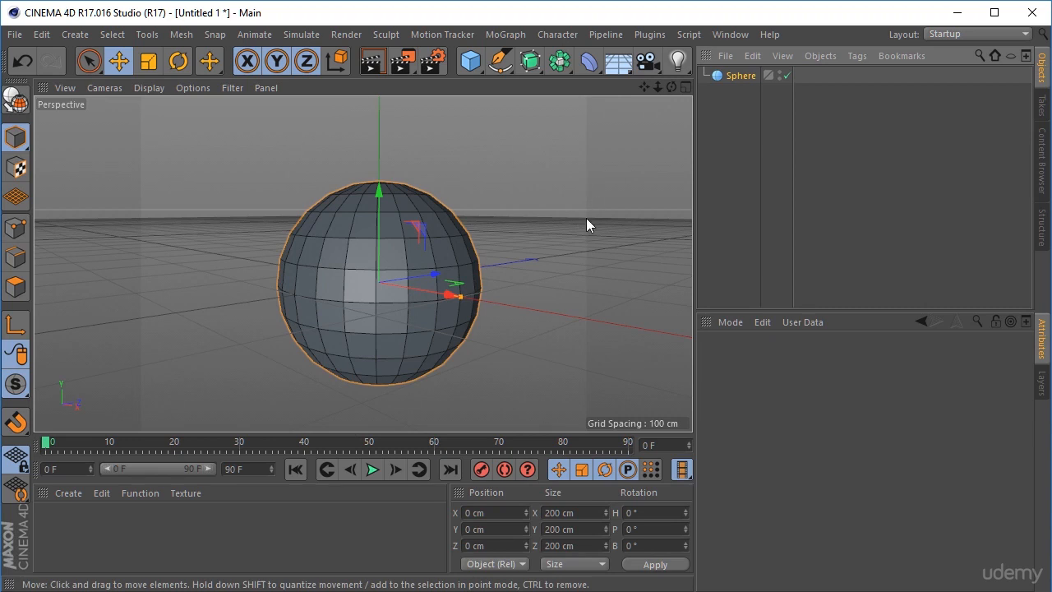
key("ctrl+z")
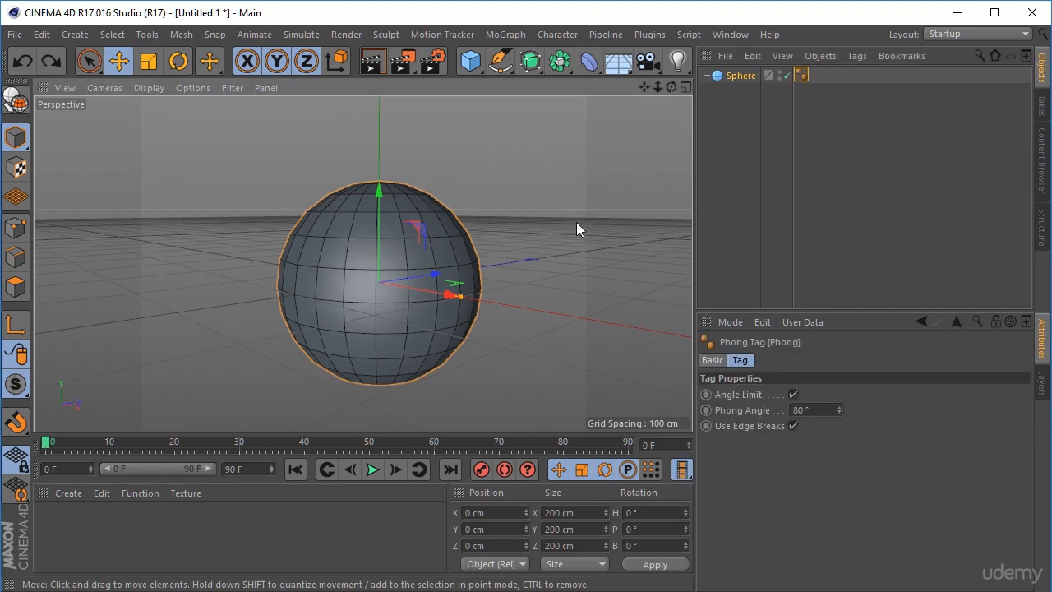
Step: Delete the Phong tag from the sphere so its faces are shaded flat
scroll(360, 256, "up", 4)
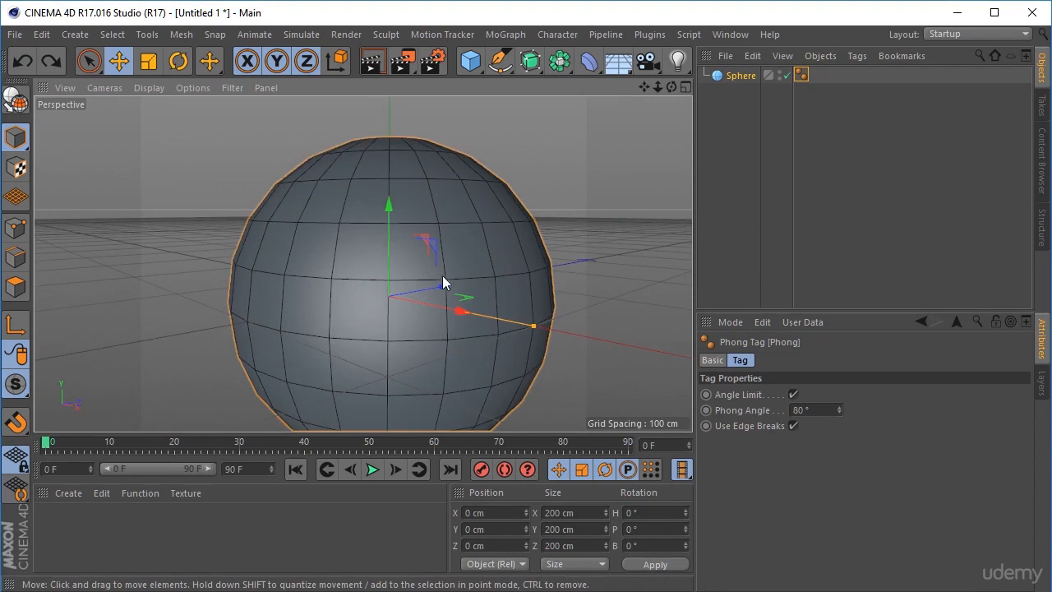
left_click_drag(441, 229, 457, 184, "alt")
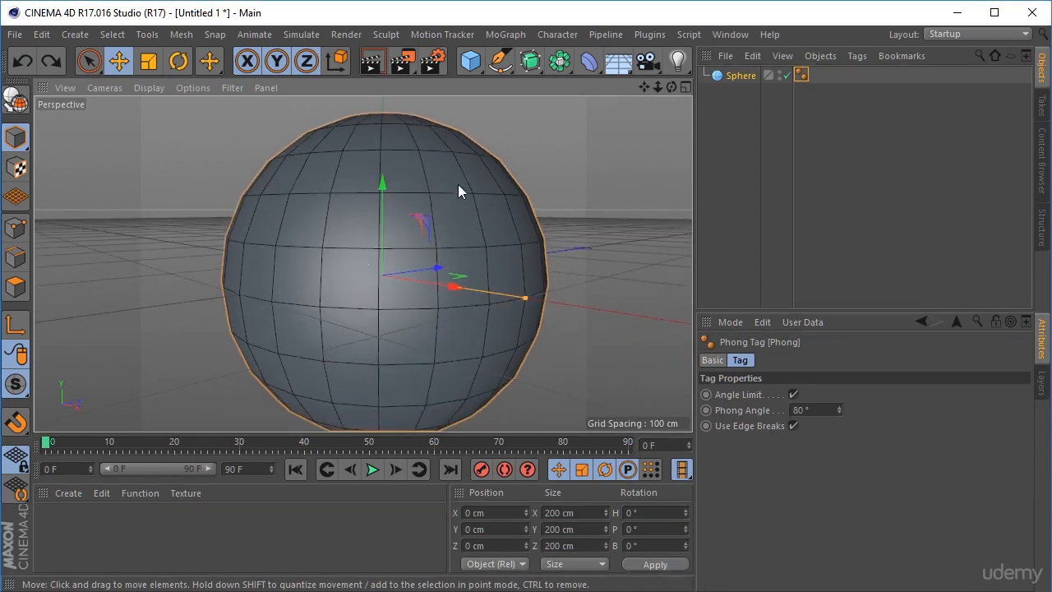
left_click_drag(510, 149, 567, 174, "alt")
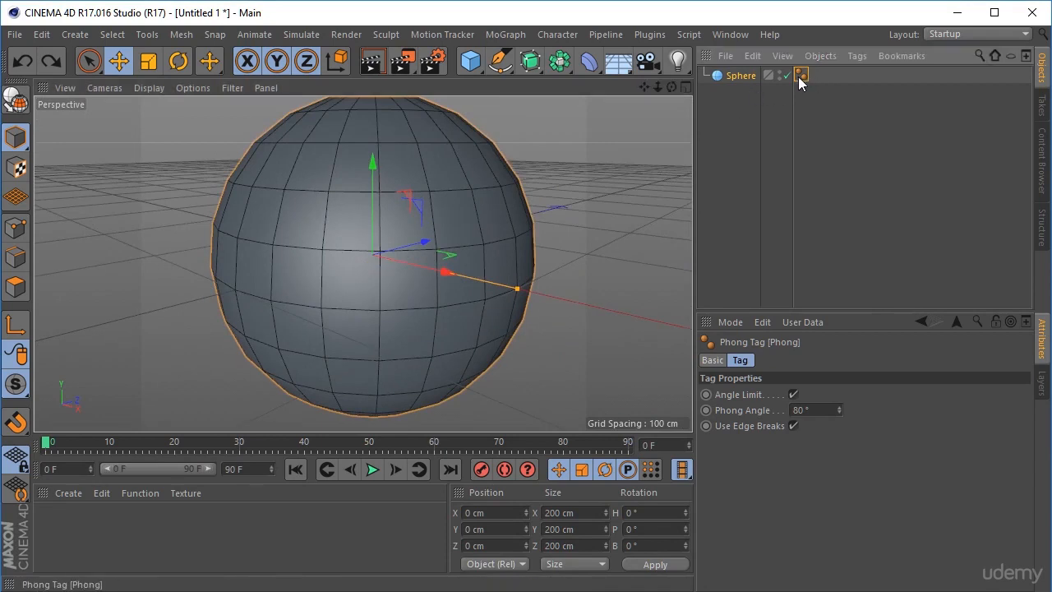
key("Delete")
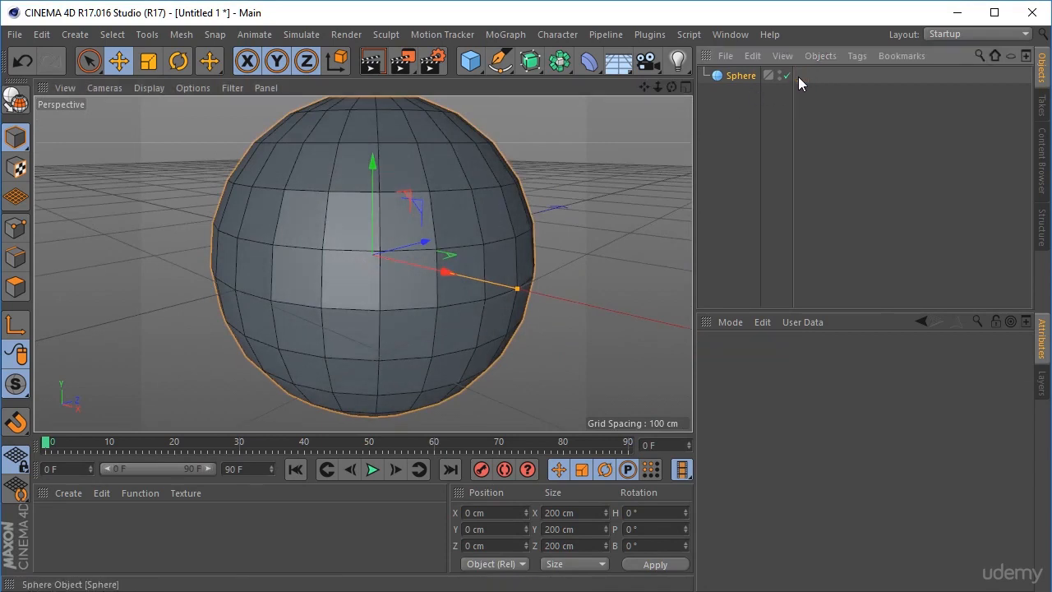
Step: Disable Render Perfect on the sphere and set its segments to 15
mouse_move(314, 247)
left_mouse_down("alt")
mouse_move(297, 248)
mouse_move(277, 209)
mouse_move(301, 204)
mouse_move(303, 231)
mouse_move(304, 215)
left_mouse_up("alt")
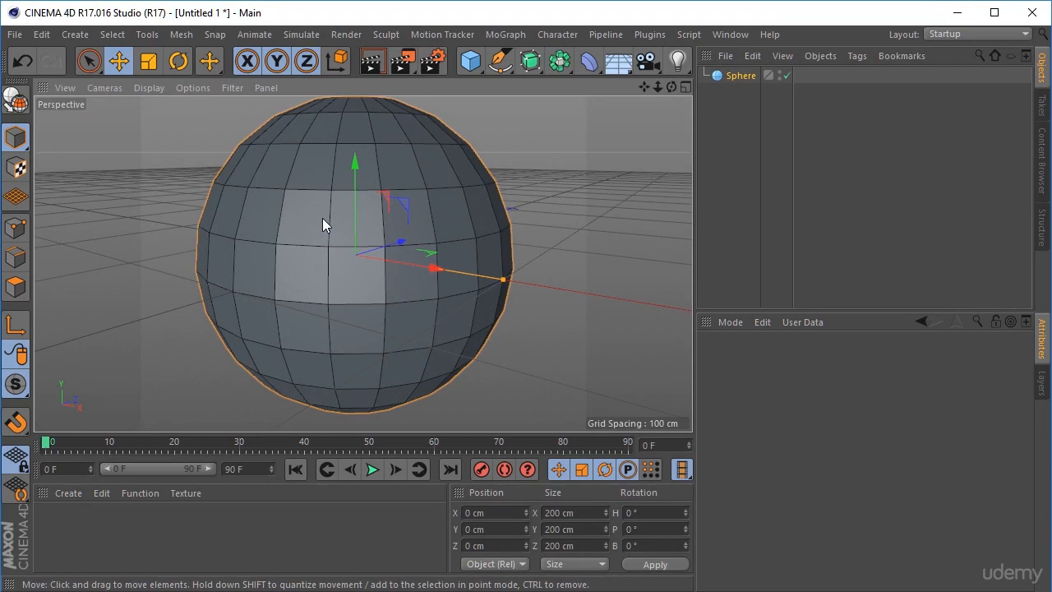
left_click(322, 218)
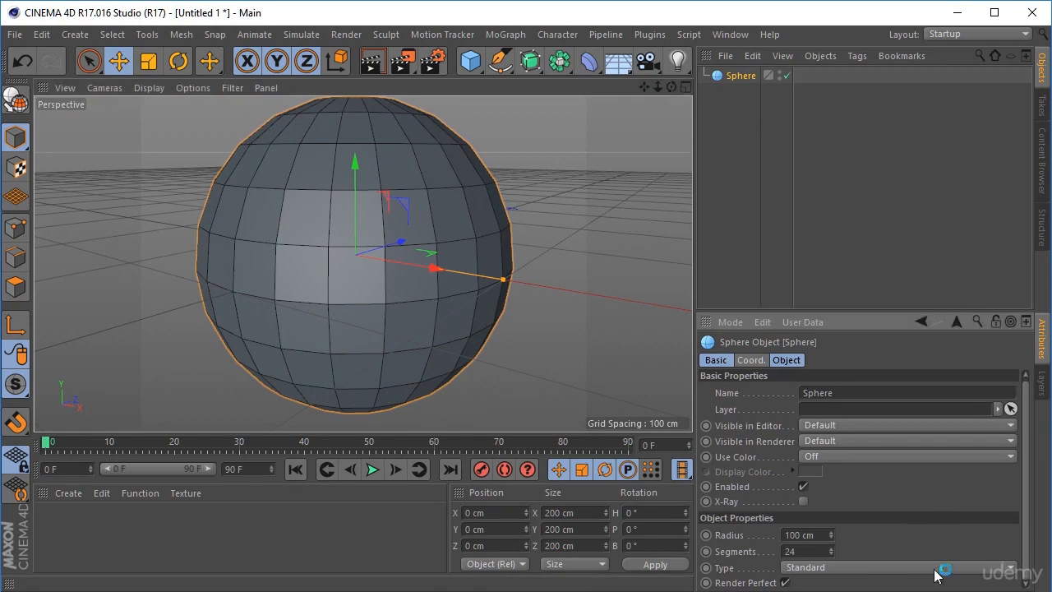
left_click(785, 582)
double_click(788, 551)
type("15")
key("Return")
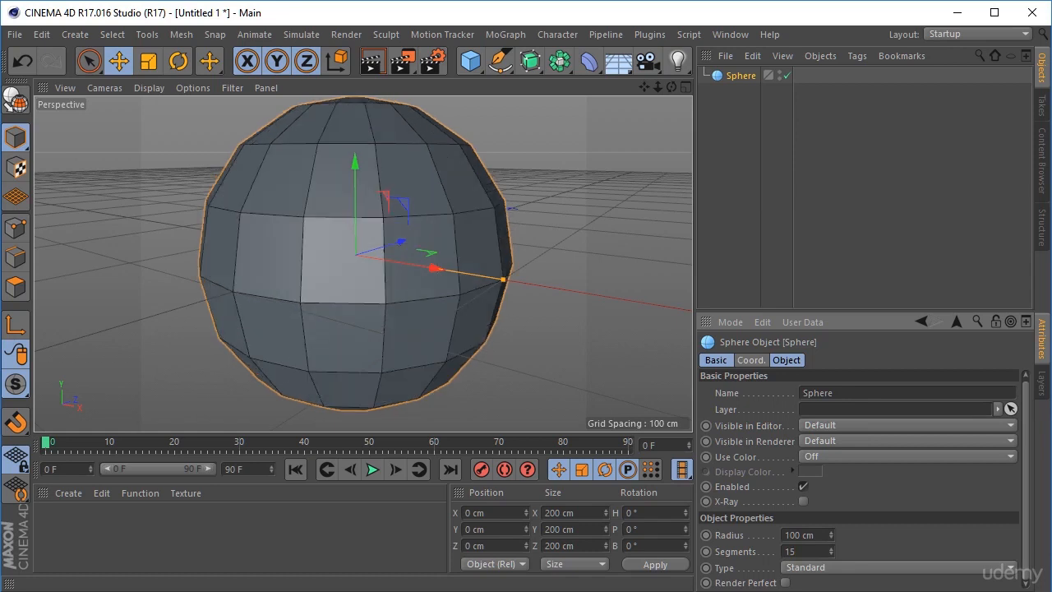
Step: Set the sphere's radius to 250 cm and bring the whole sphere into view
middle_click_drag(353, 239, 380, 262, "alt")
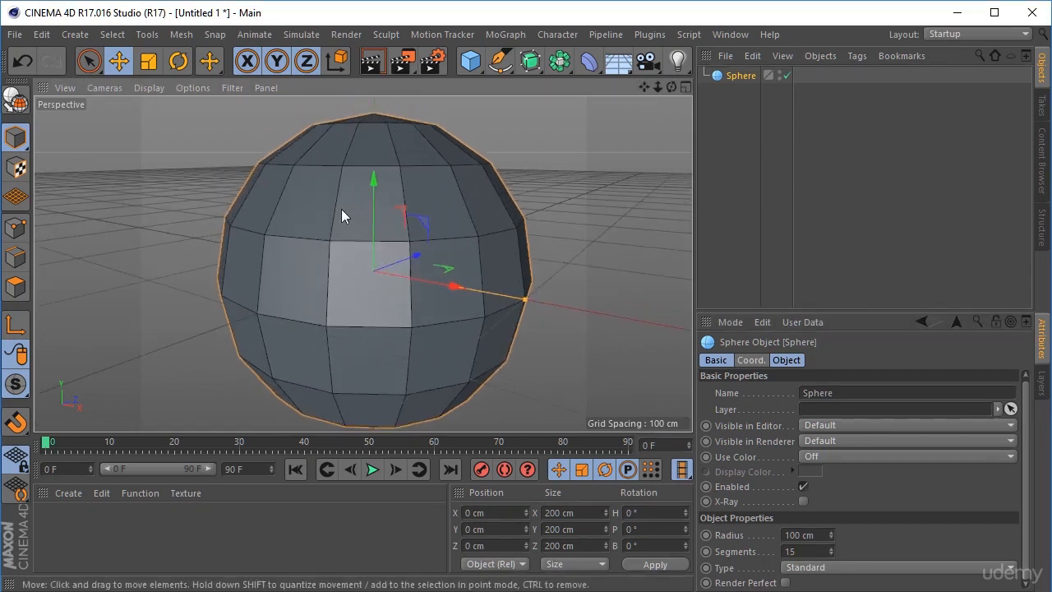
left_click_drag(341, 215, 400, 226, "alt")
scroll(405, 230, "down", 2)
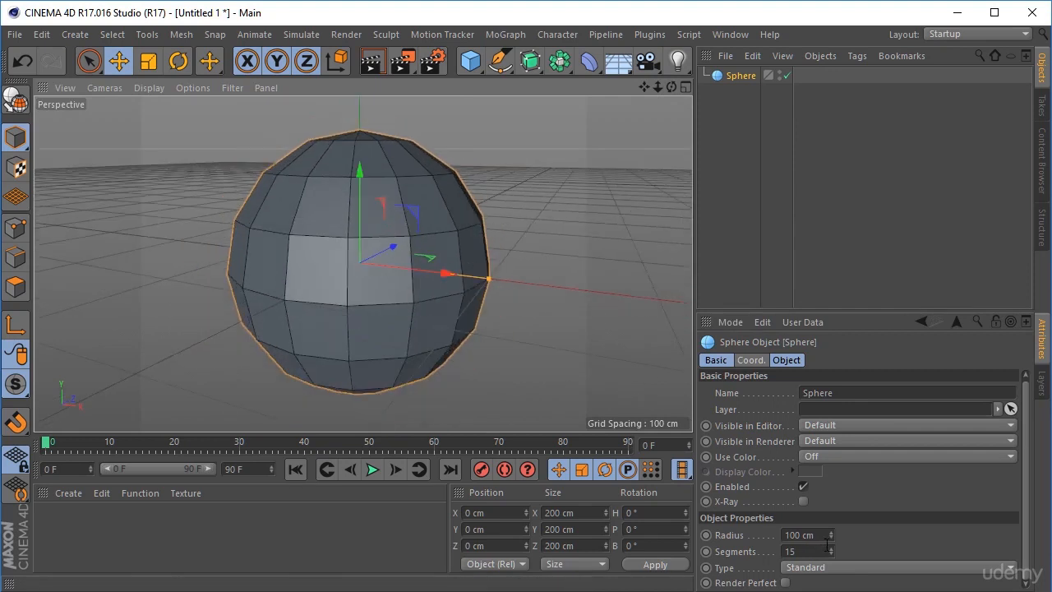
left_click(801, 534)
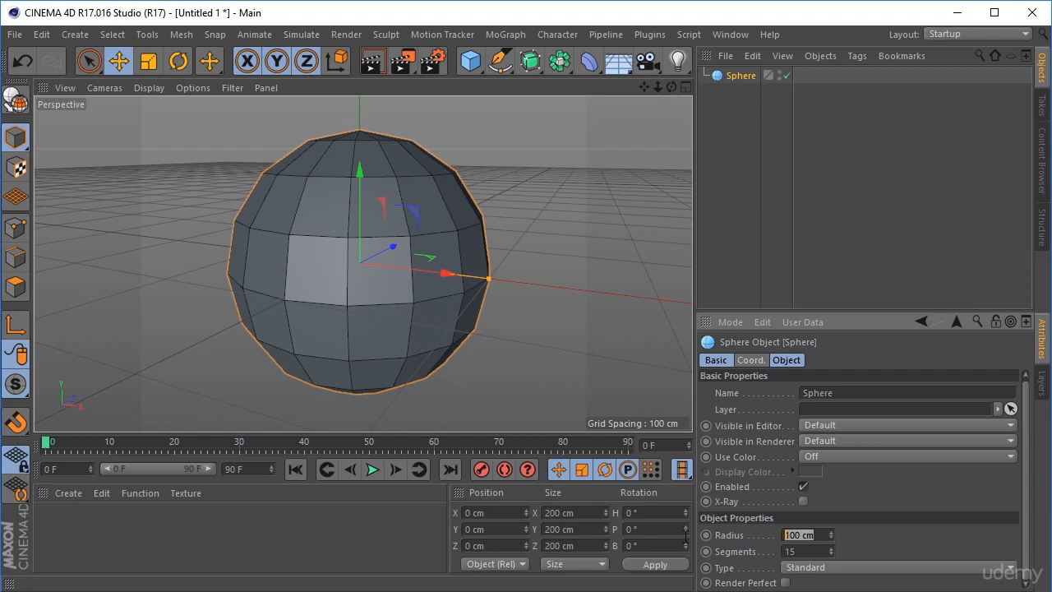
type("250")
key("Return")
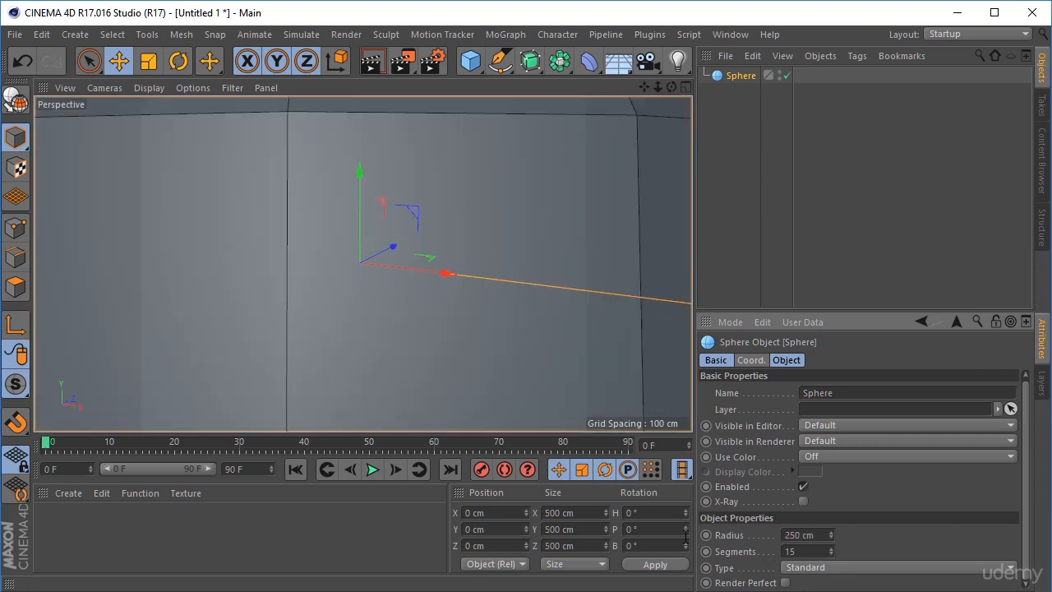
scroll(418, 259, "down", 3)
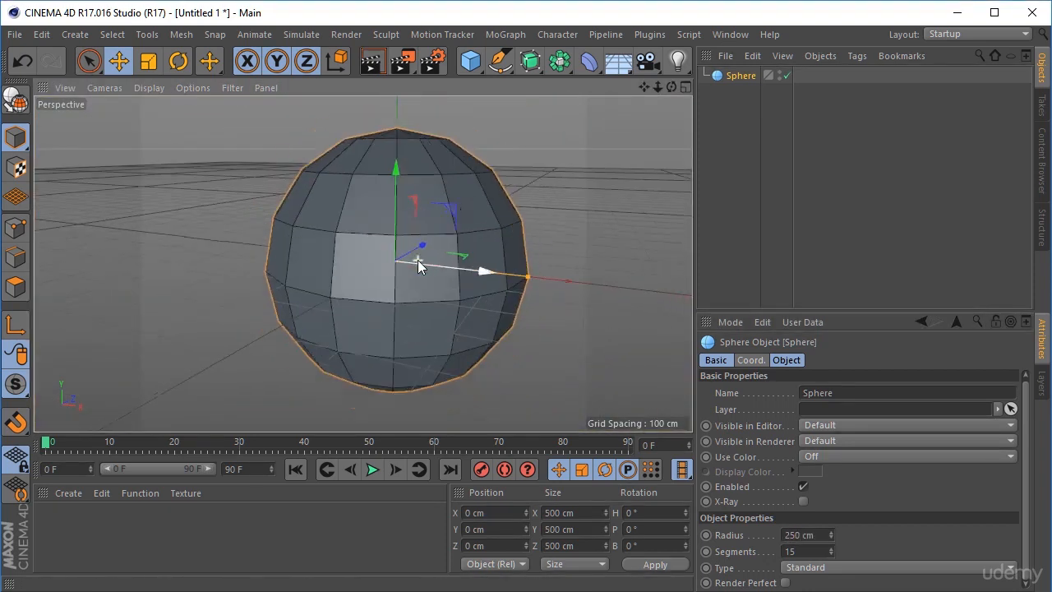
left_click_drag(378, 282, 424, 263, "alt")
scroll(424, 256, "down", 1)
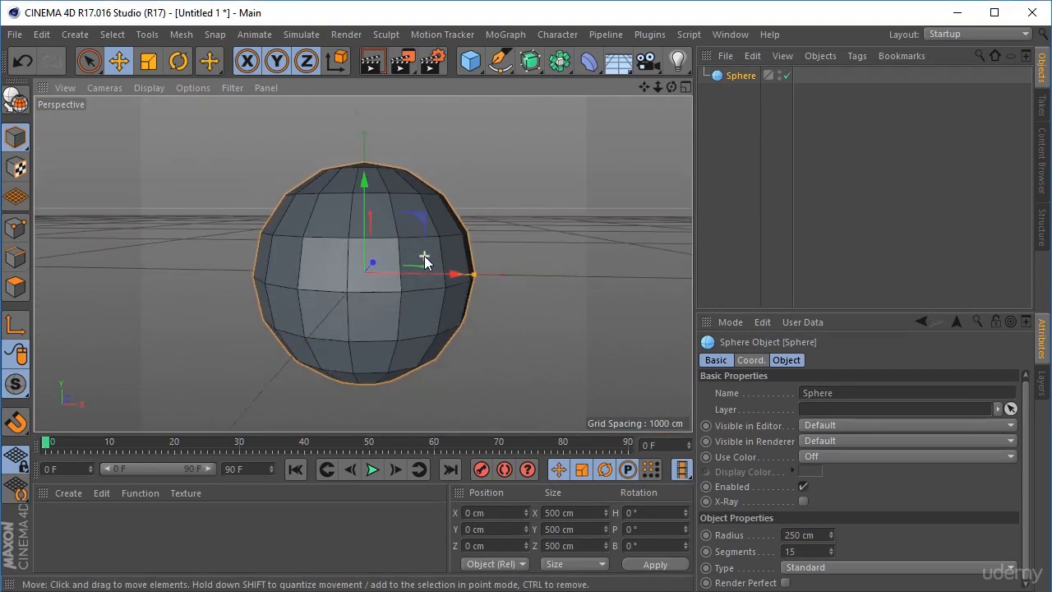
middle_click_drag(332, 250, 366, 264, "alt")
left_click_drag(498, 243, 399, 231, "alt")
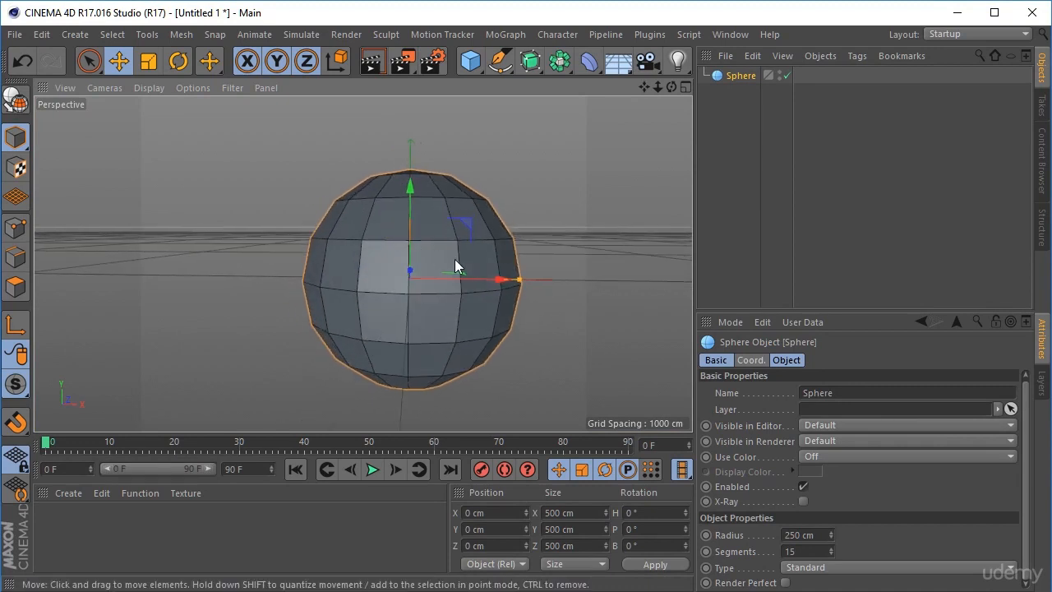
Step: Enlarge the attributes area to show all sphere properties and set the sphere's type to Tetrahedron
left_click(988, 569)
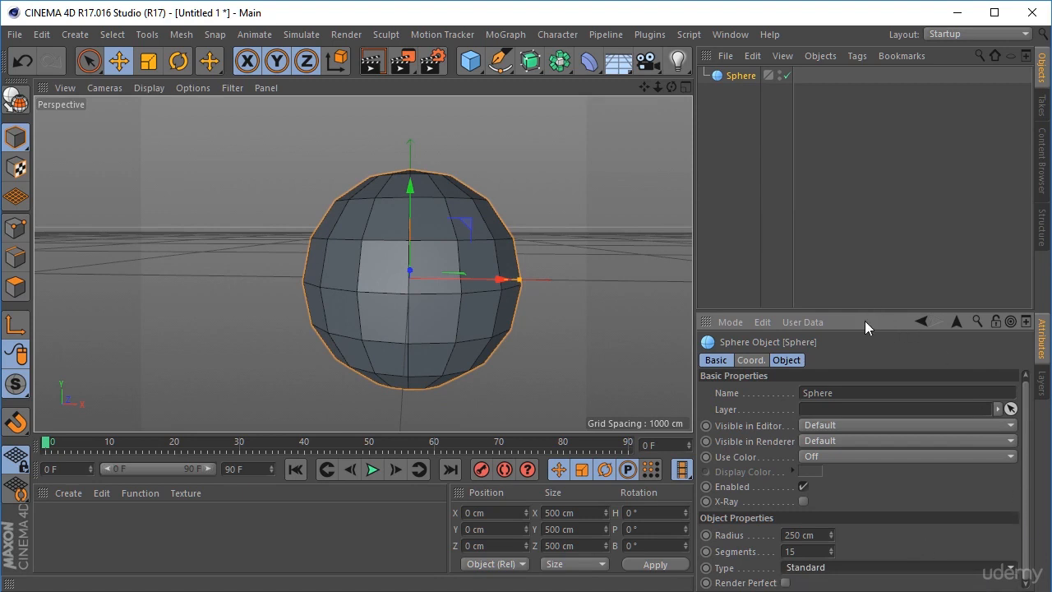
left_click_drag(867, 317, 858, 129)
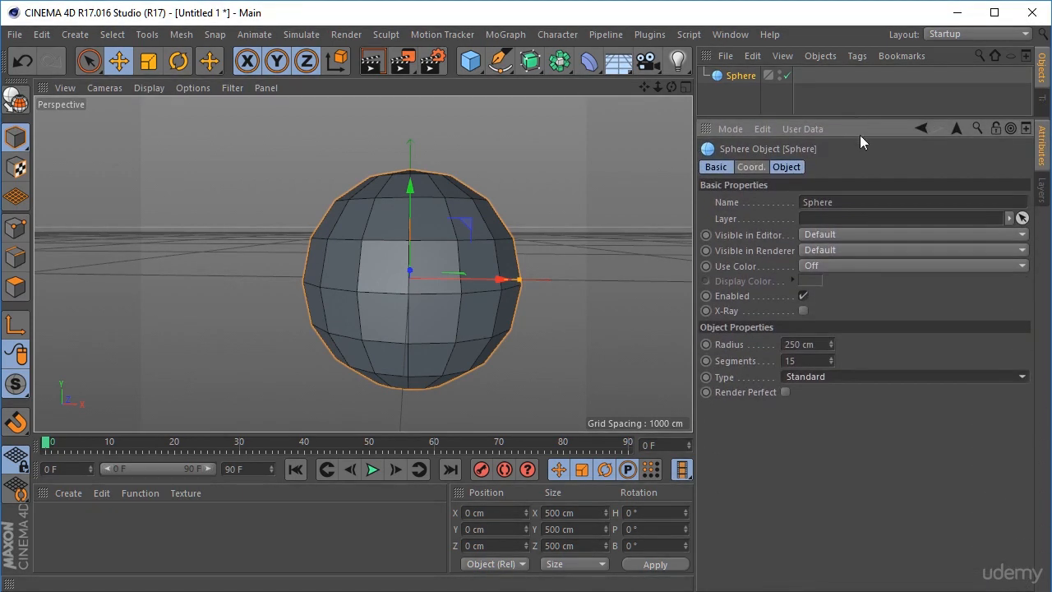
left_click(1011, 377)
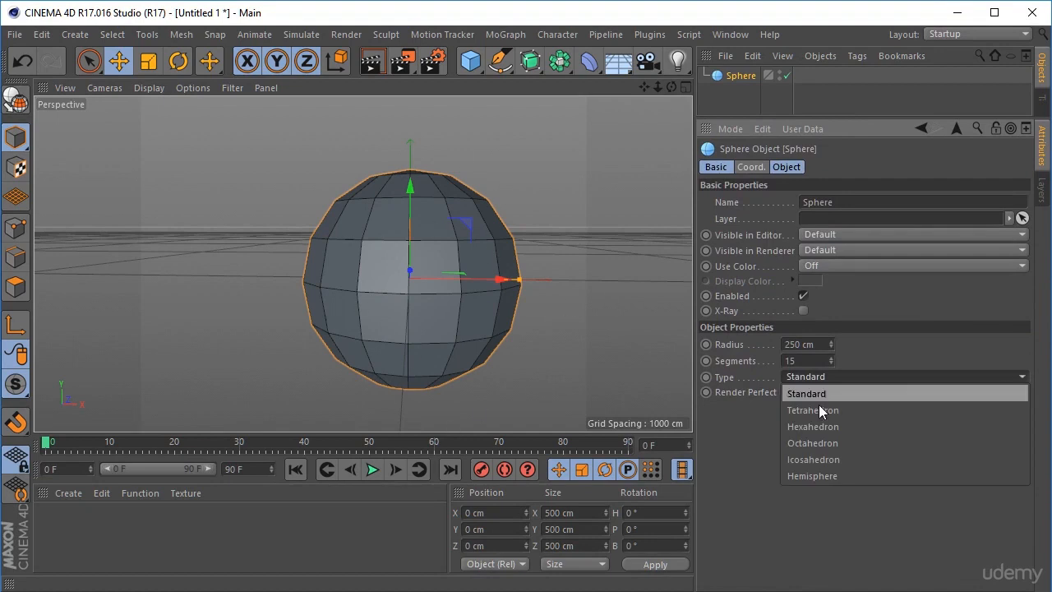
left_click(946, 408)
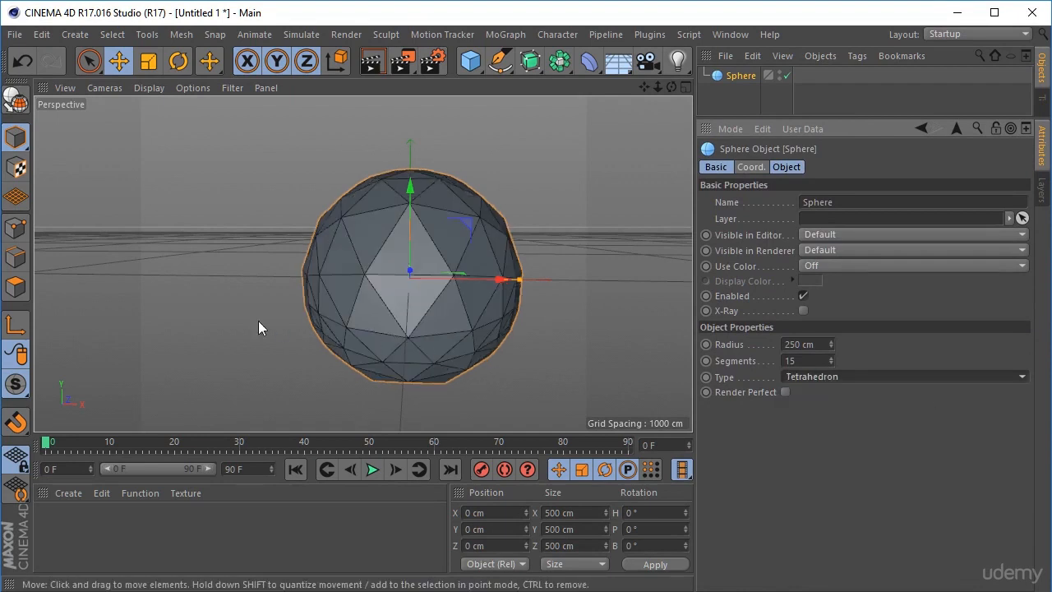
Step: Set the sphere's type to Hexahedron
left_click_drag(258, 320, 450, 321, "alt")
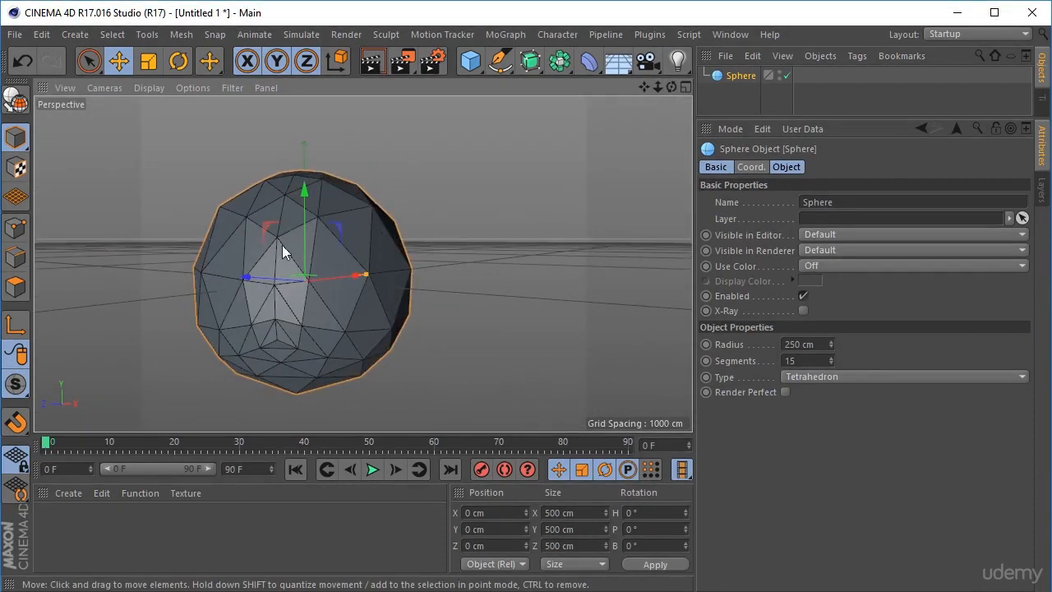
left_click_drag(282, 245, 206, 253, "alt")
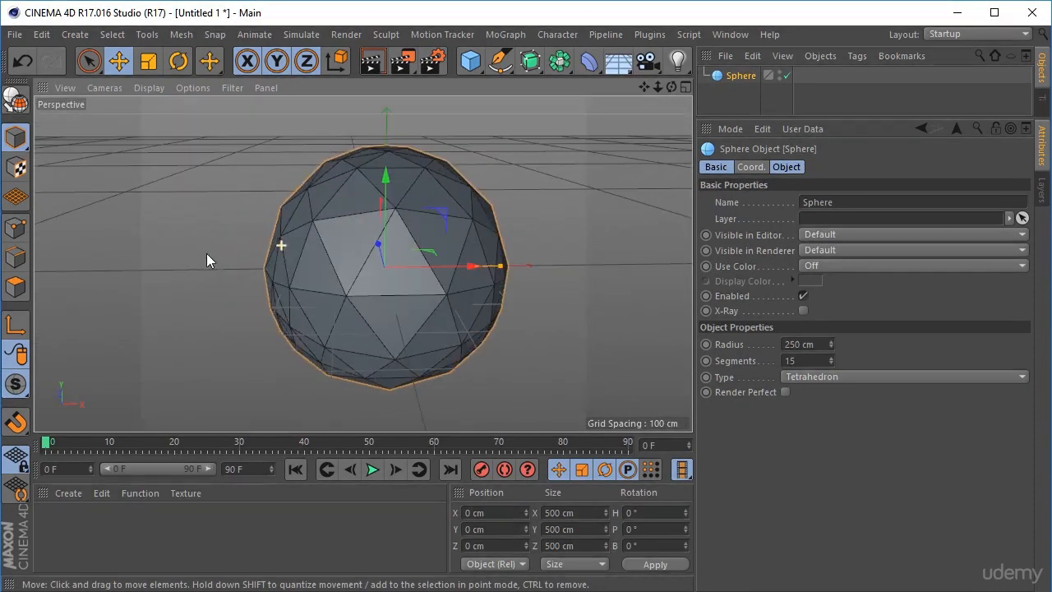
left_click(831, 375)
left_click(843, 419)
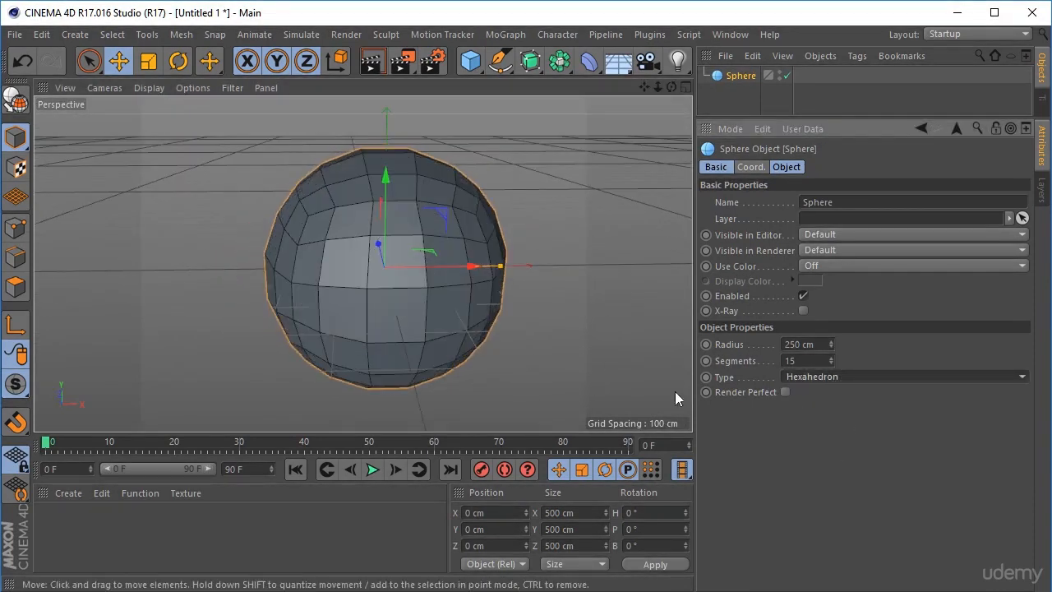
Step: Set the sphere's type to Octahedron
left_click_drag(674, 391, 526, 279, "alt")
left_click(798, 376)
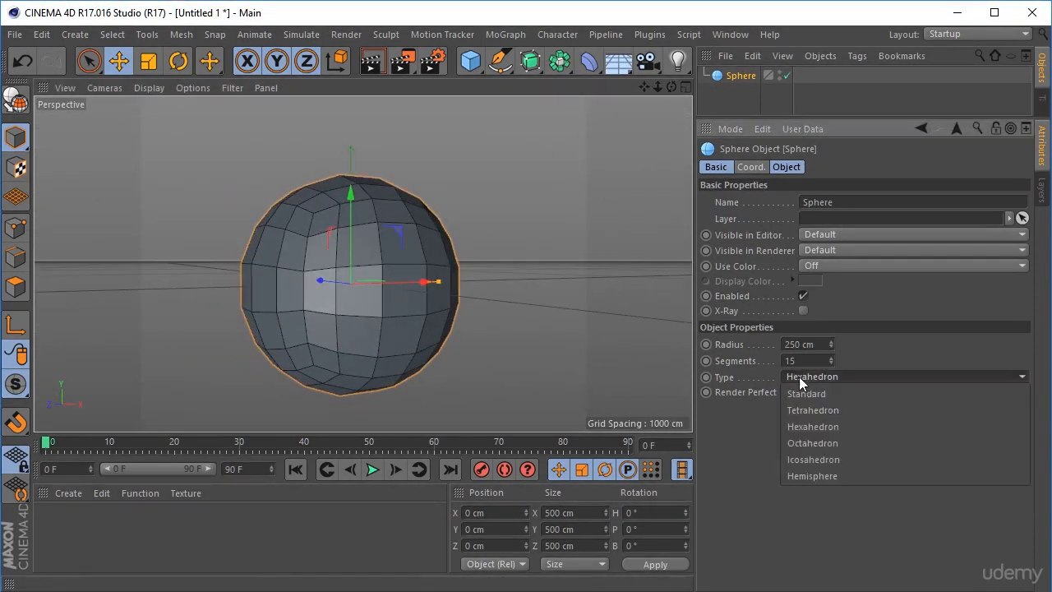
left_click(832, 444)
Step: Set the sphere's type to Icosahedron
left_click_drag(424, 325, 295, 299, "alt")
left_click(886, 379)
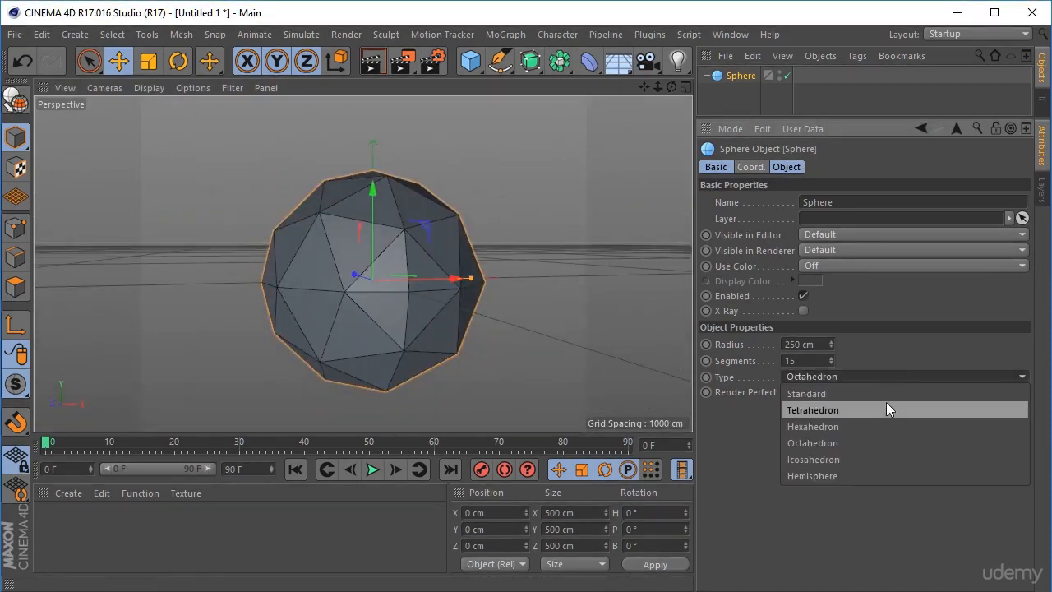
left_click(885, 447)
left_click(796, 376)
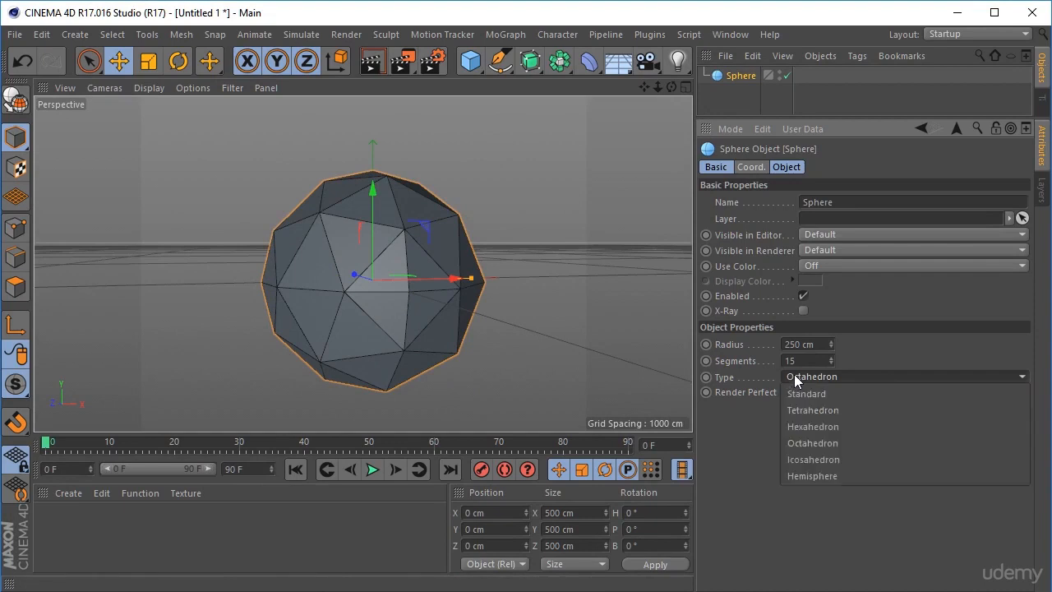
left_click(878, 459)
Step: Set the sphere's type to Hemisphere
left_click_drag(542, 345, 640, 221, "alt")
left_click(840, 377)
left_click(867, 476)
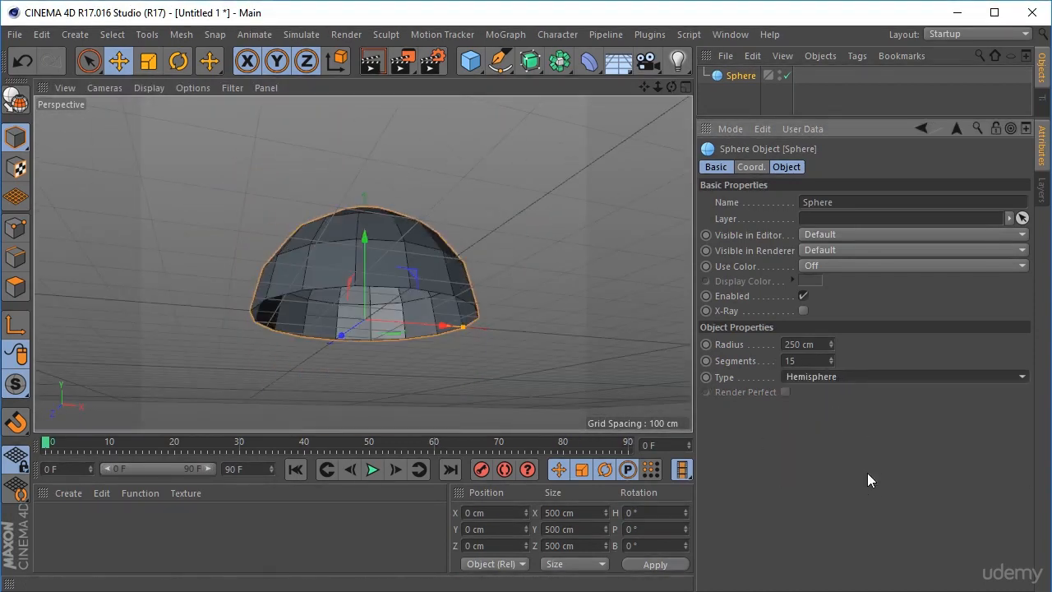
Step: Switch the sphere's type from Hemisphere back to Icosahedron
left_click(876, 374)
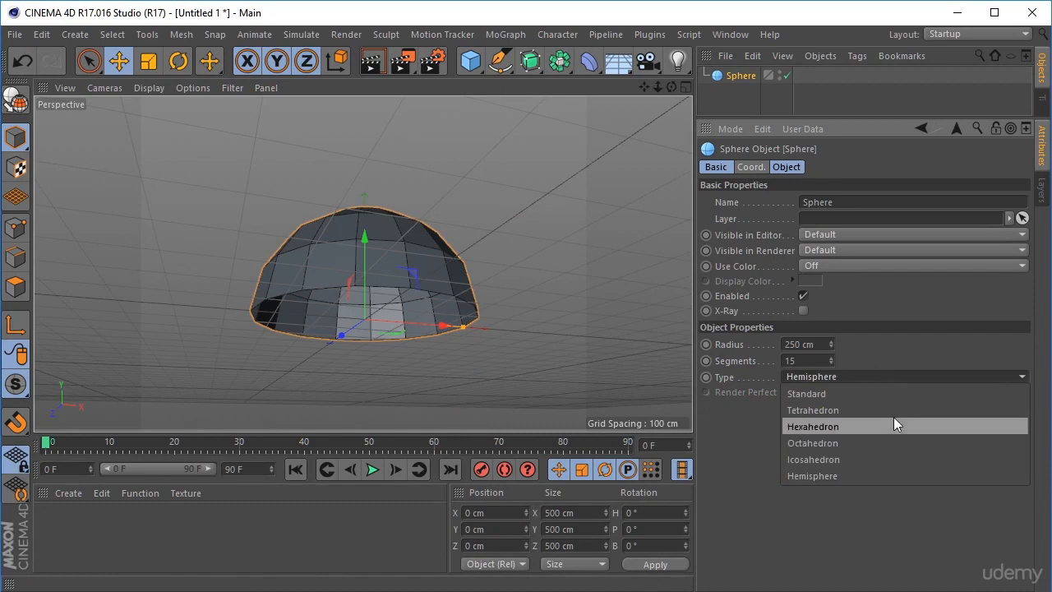
left_click(899, 463)
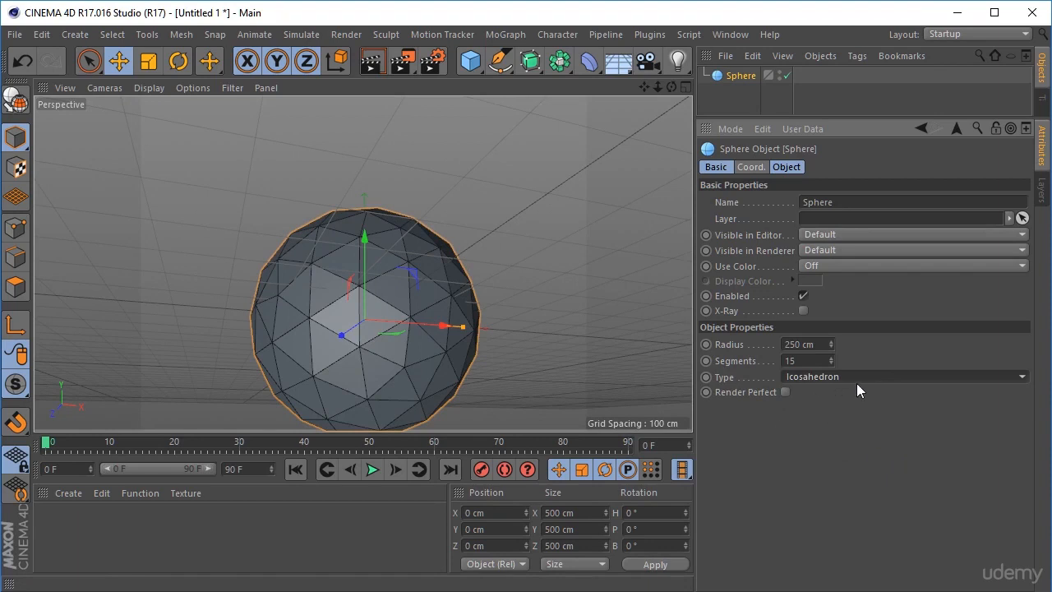
left_click_drag(403, 292, 479, 351, "alt")
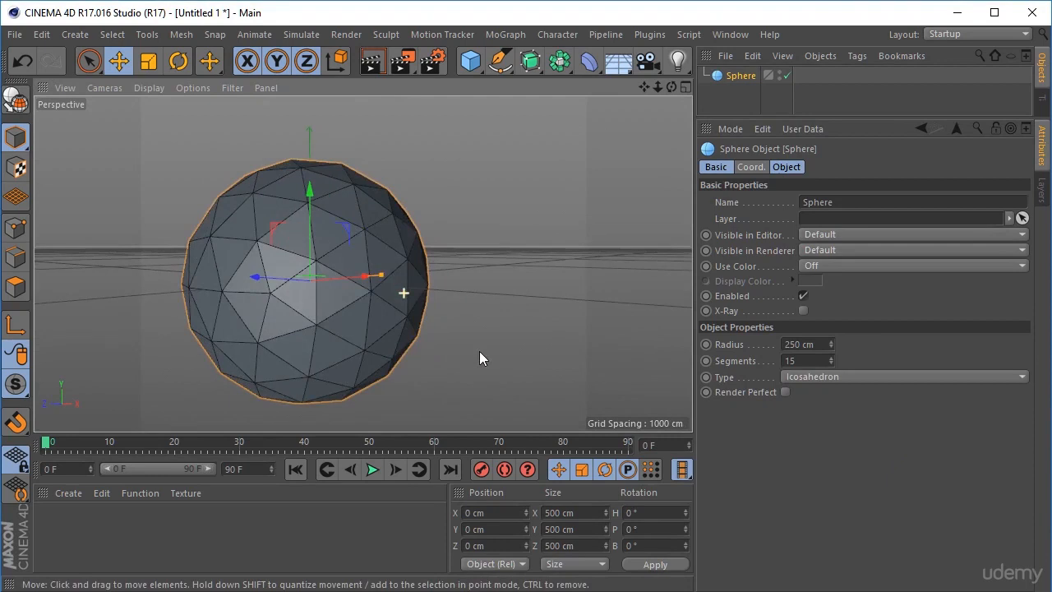
left_click_drag(305, 254, 430, 205, "alt")
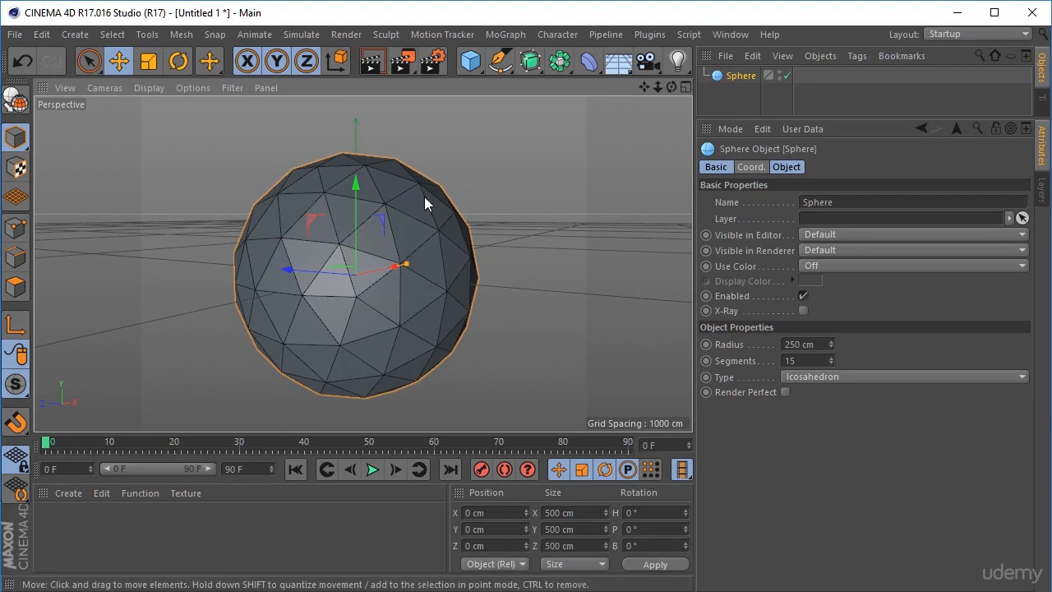
mouse_move(367, 226)
left_mouse_down("alt")
mouse_move(270, 182)
mouse_move(309, 286)
mouse_move(403, 263)
mouse_move(375, 264)
left_mouse_up("alt")
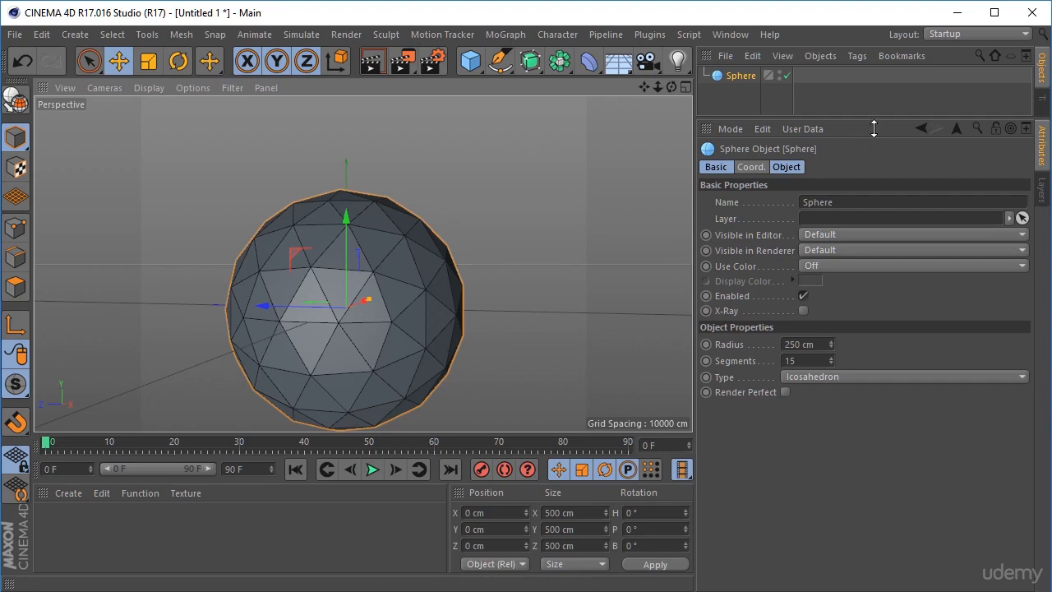
Step: Enlarge the object list's area and convert the sphere primitive into an editable polygon object
left_click_drag(874, 126, 881, 331)
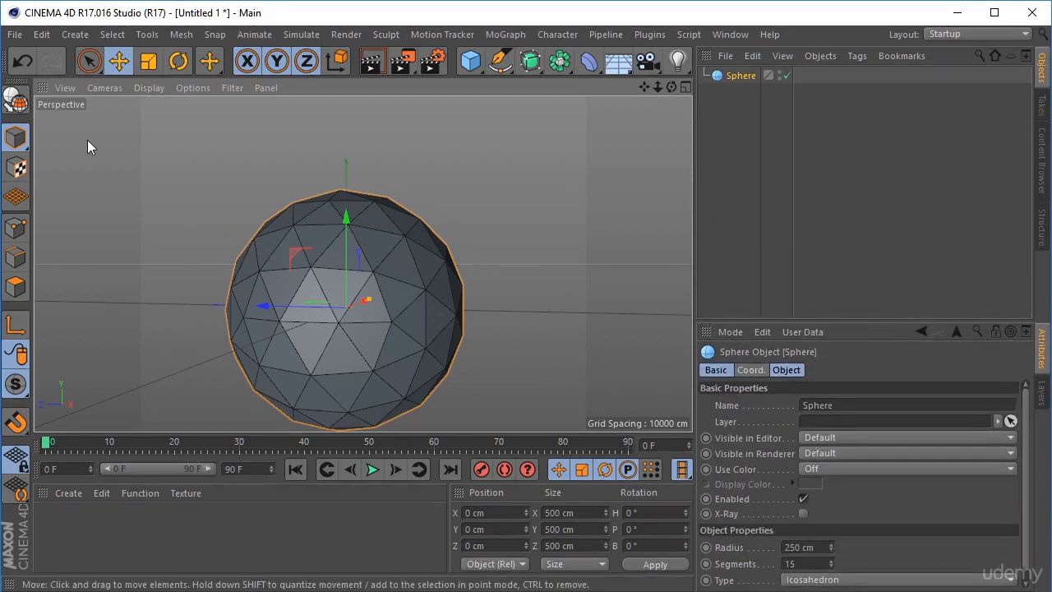
left_click(24, 106)
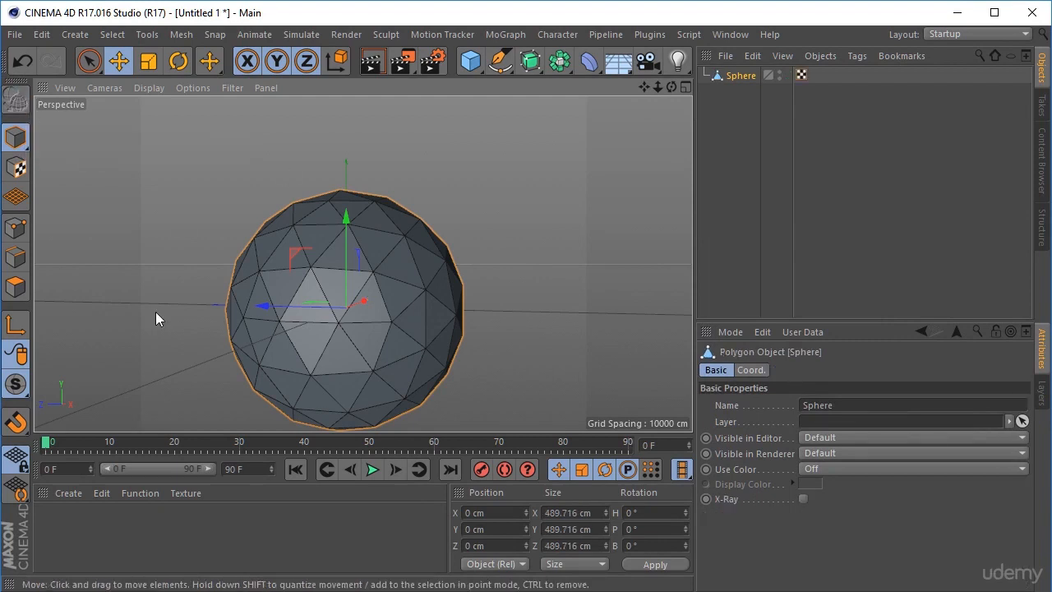
middle_click_drag(398, 305, 409, 282, "alt")
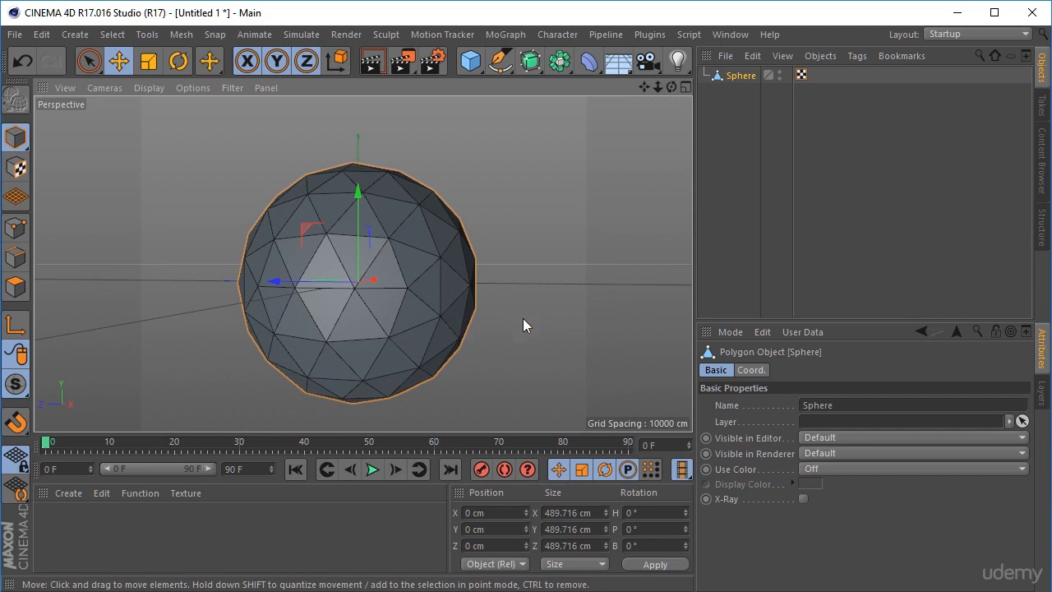
Step: Duplicate the polygon sphere in the object list, keeping a single copy below the original
left_click(737, 75)
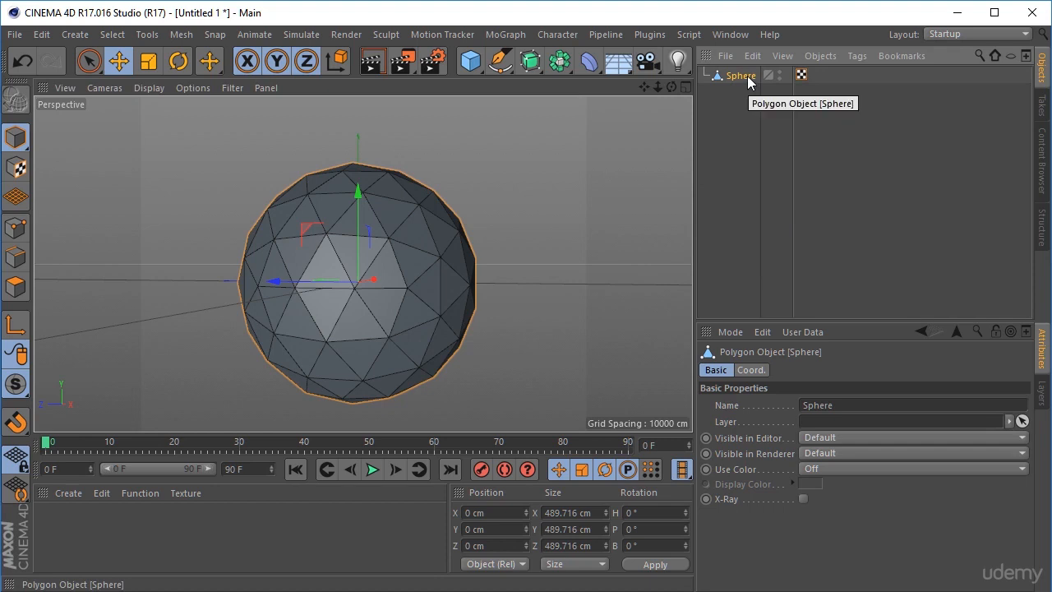
left_click_drag(748, 76, 753, 85)
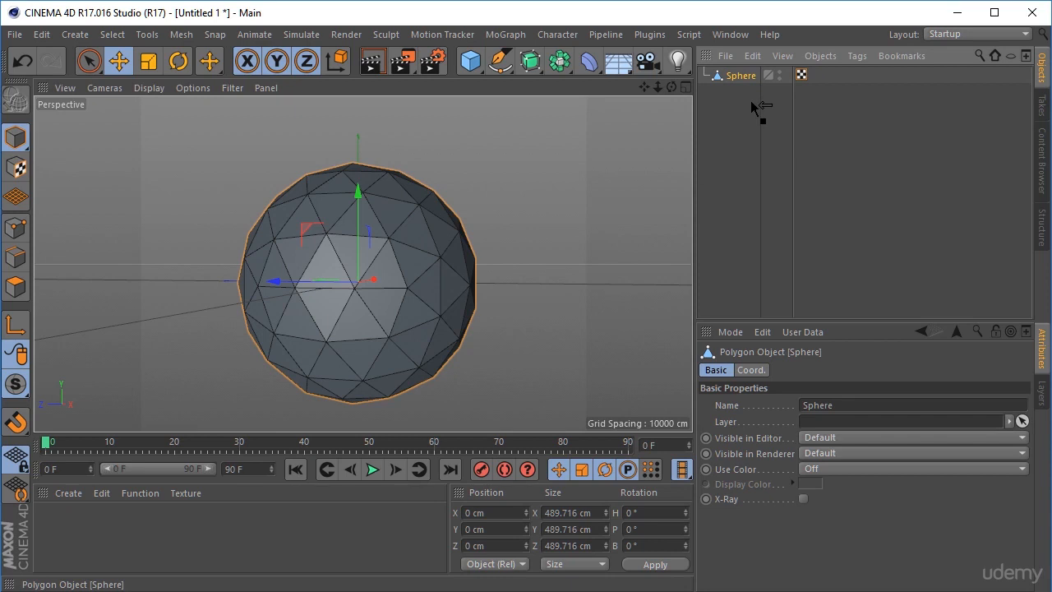
left_click_drag(751, 101, 753, 103)
left_click_drag(742, 80, 744, 88, "ctrl")
key("ctrl+z")
left_click_drag(724, 103, 724, 104, "ctrl")
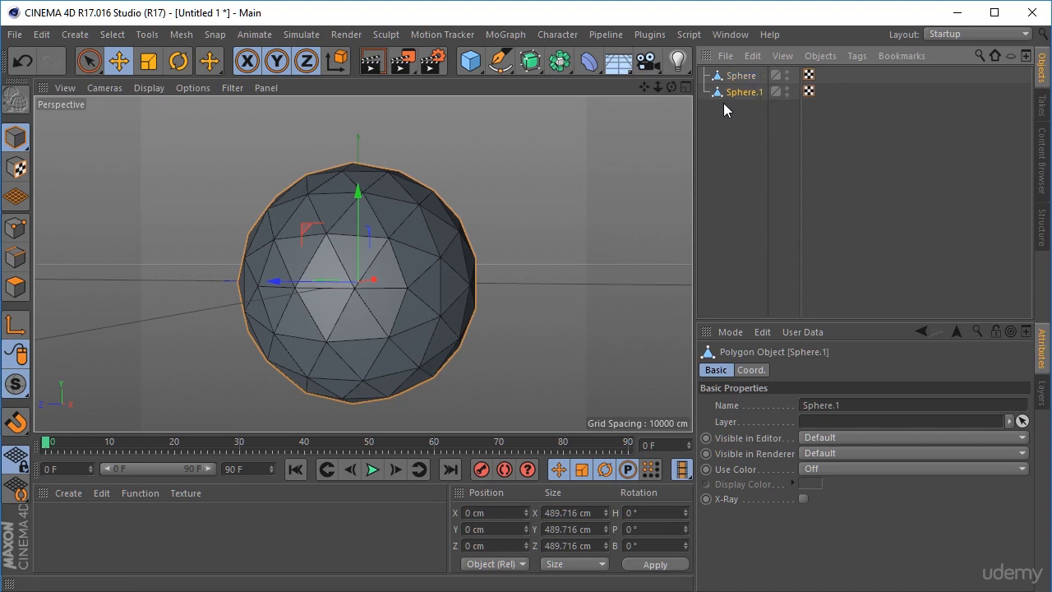
Step: Rename the original sphere as earth
left_click(734, 75)
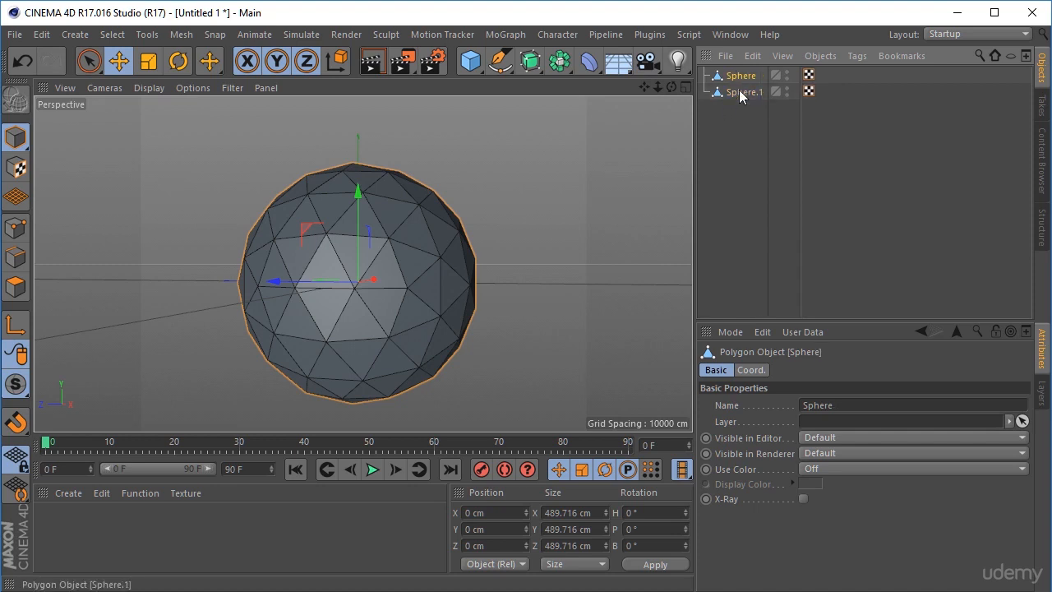
left_click(741, 93)
left_click(741, 75)
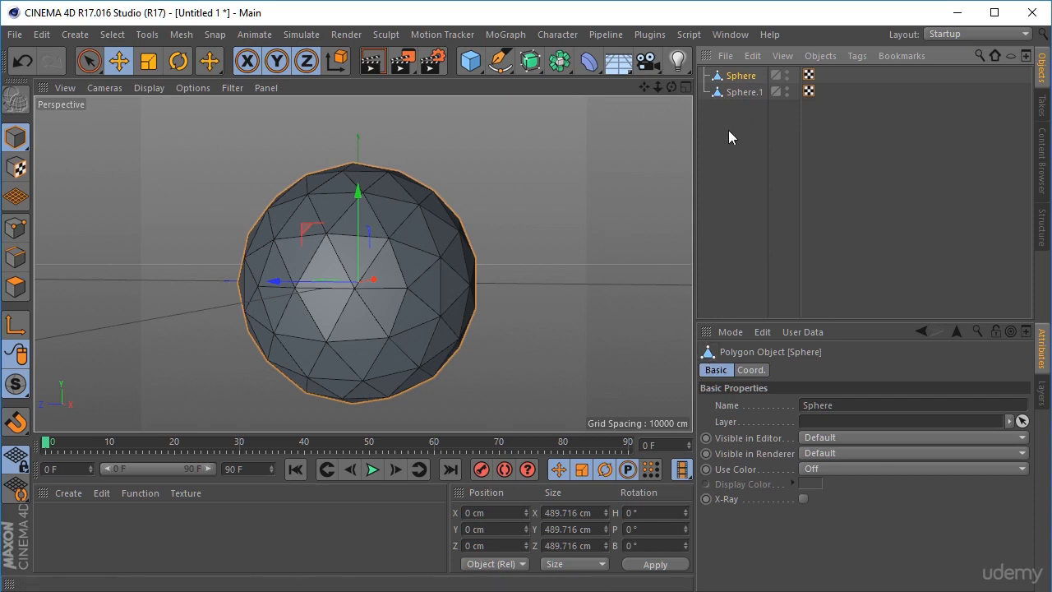
double_click(742, 77)
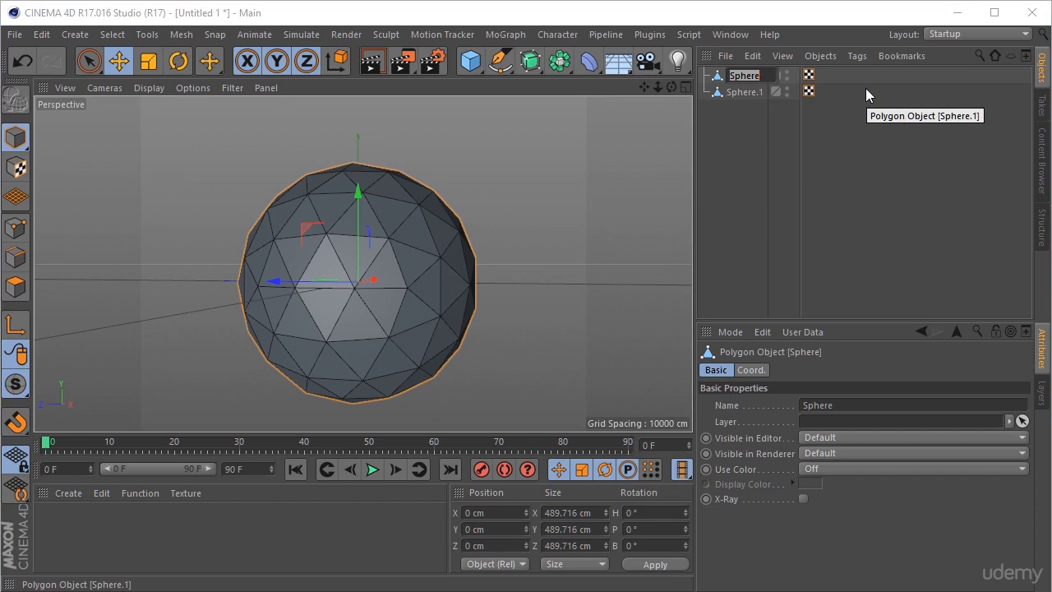
type("earth")
key("Return")
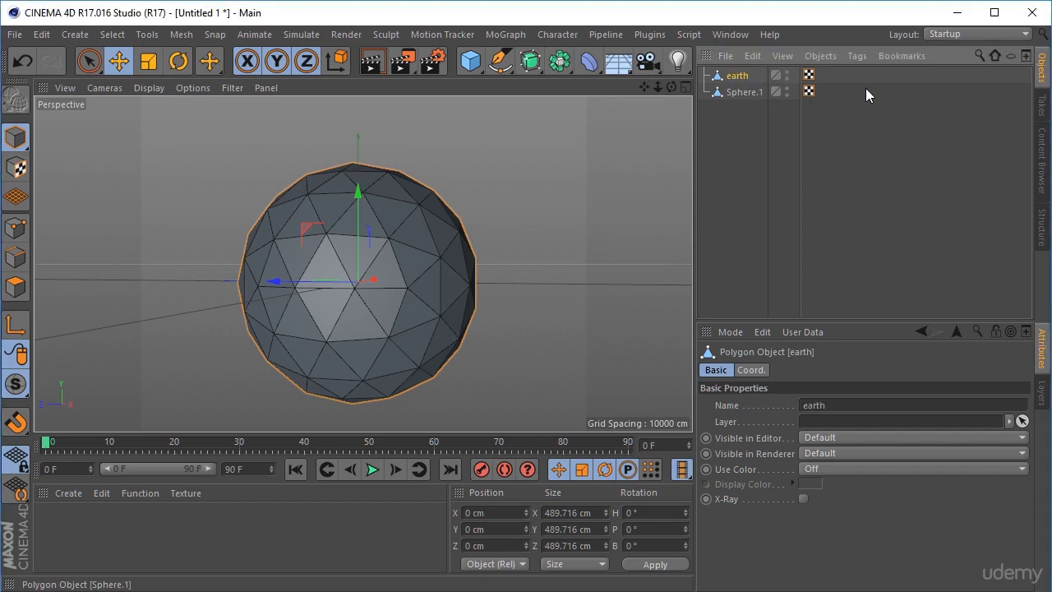
Step: Rename the duplicated sphere as water
double_click(743, 92)
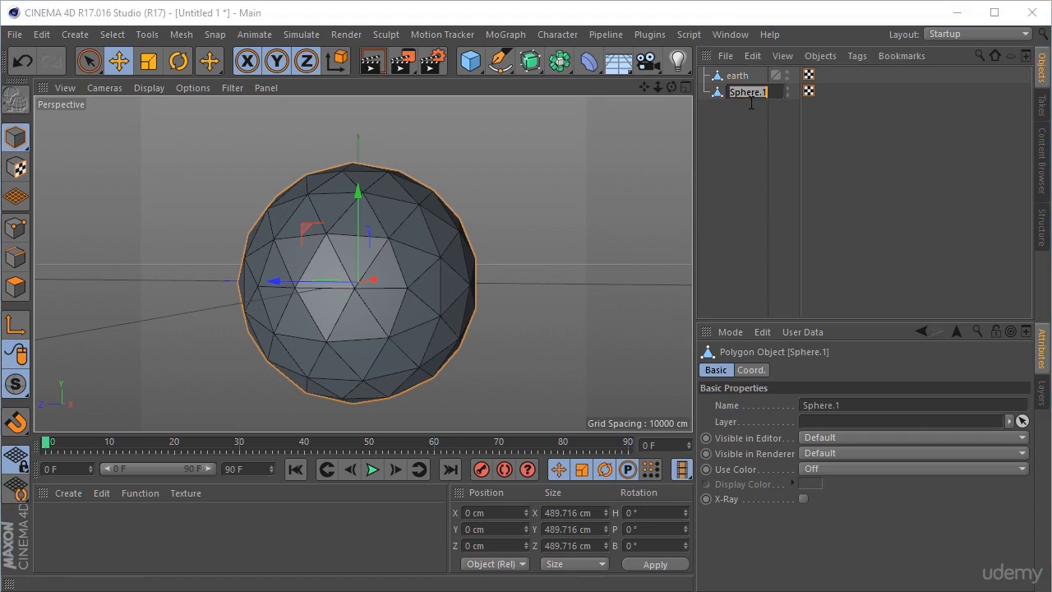
type("water")
key("Return")
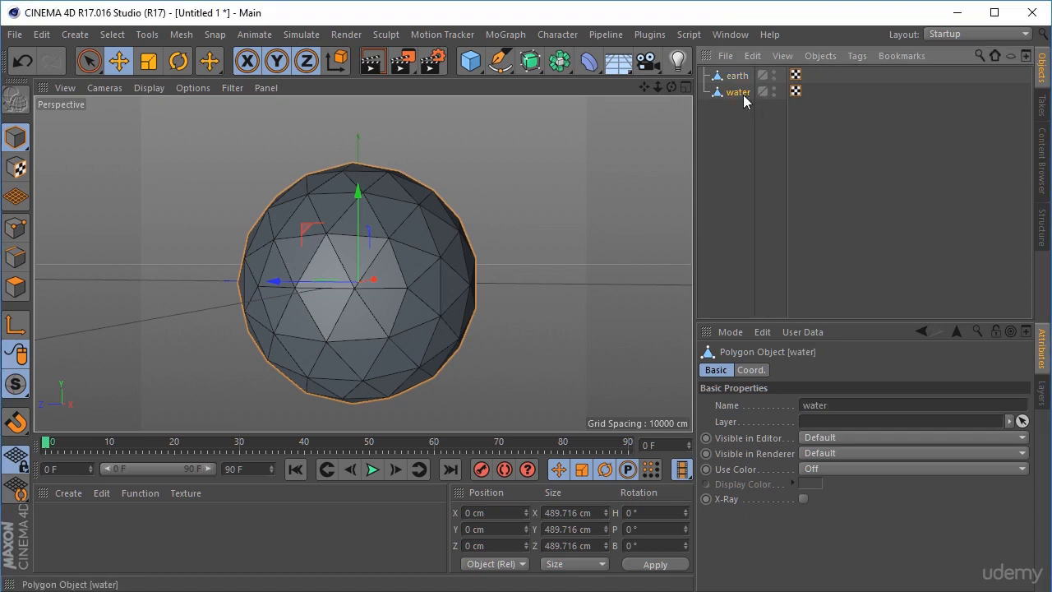